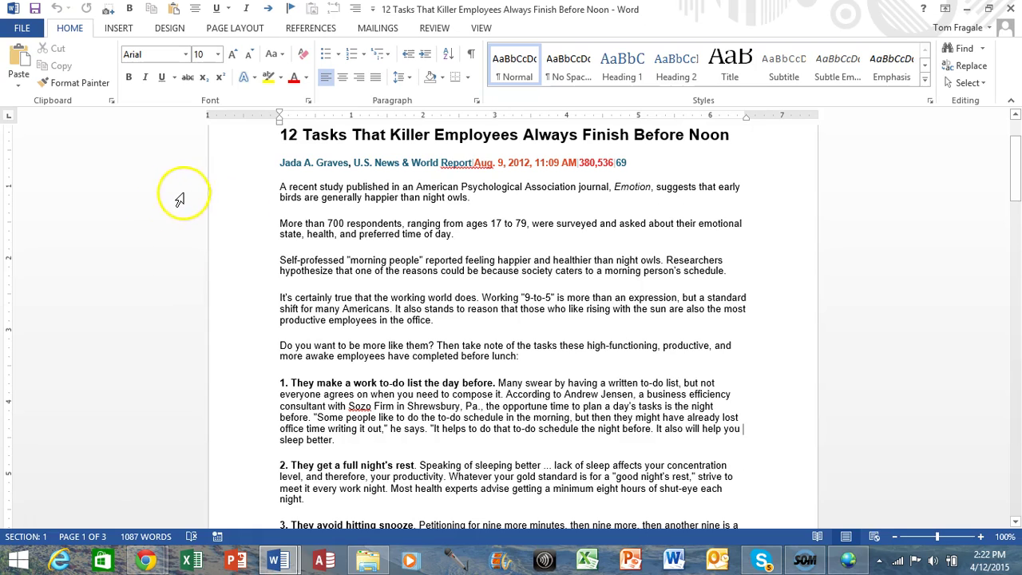
On the View tab, turn the Ruler off and back on so both rulers are visible.
left_click(481, 29)
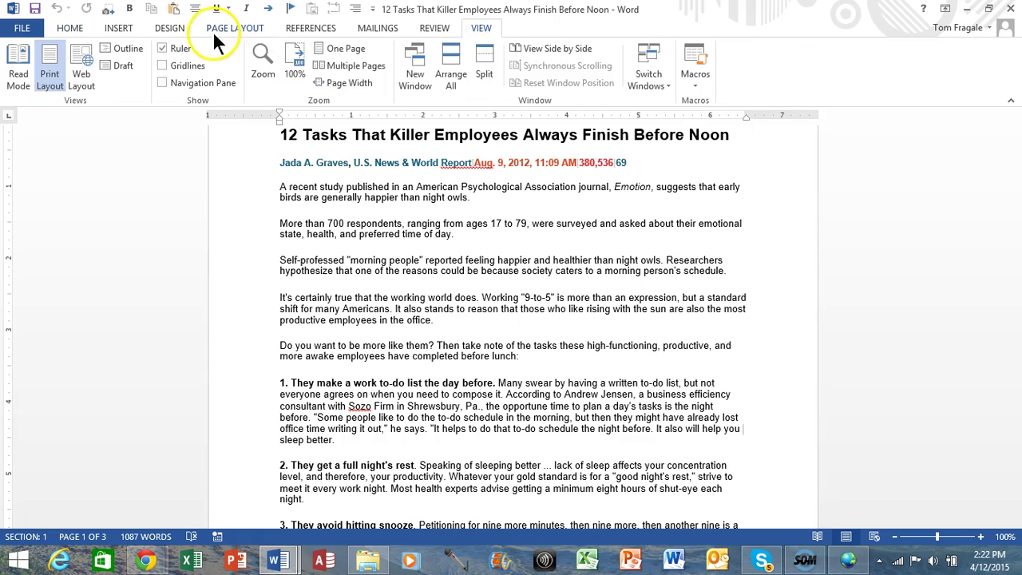
left_click(163, 48)
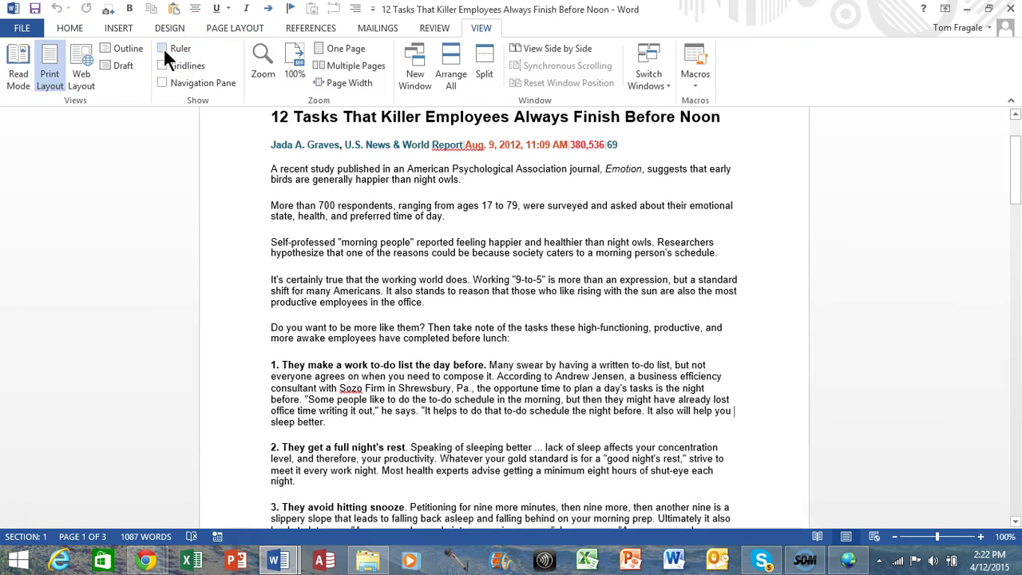
left_click(162, 48)
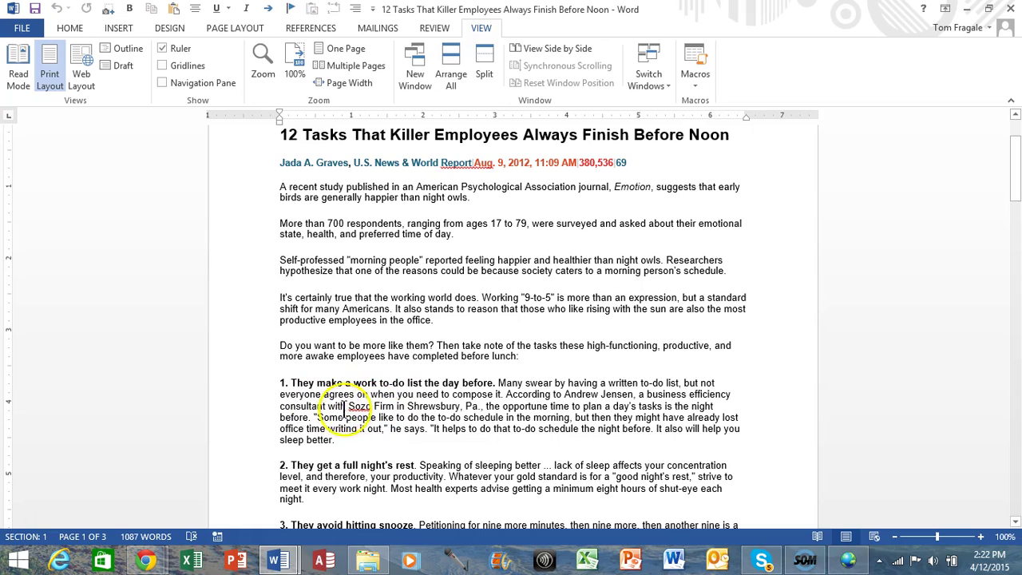
Select paragraph 1 and drag its ruler indent markers so wrapped lines sit further in than the first line.
triple_click(433, 405)
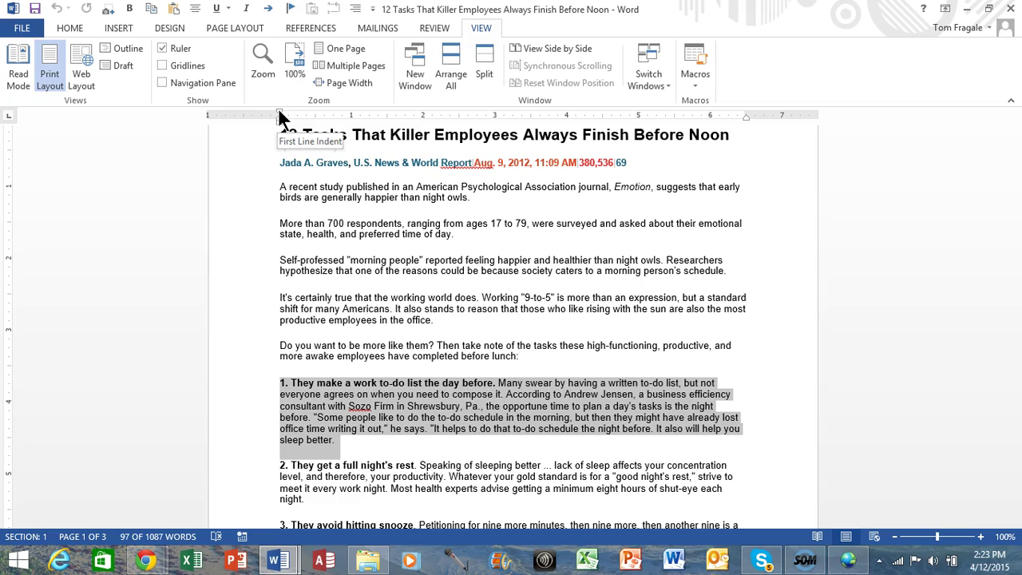
left_click_drag(279, 116, 343, 116)
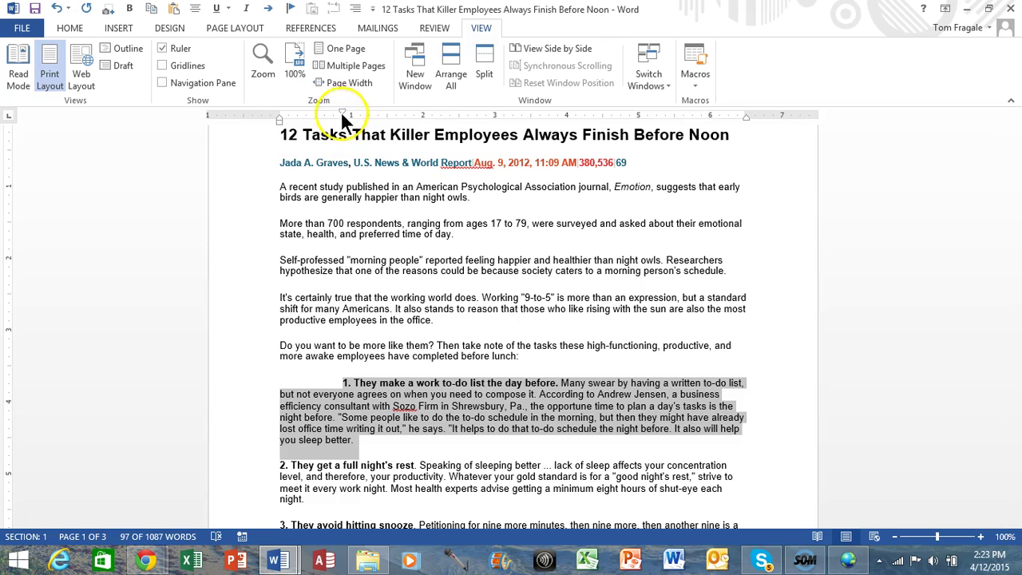
left_click_drag(342, 113, 315, 113)
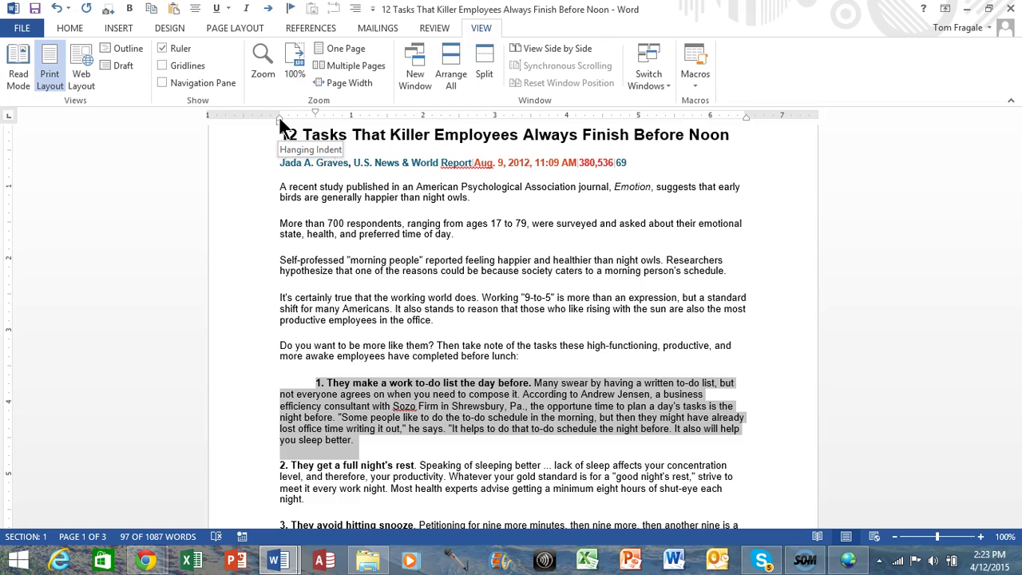
mouse_move(280, 119)
left_mouse_down()
mouse_move(403, 122)
mouse_move(365, 119)
left_mouse_up()
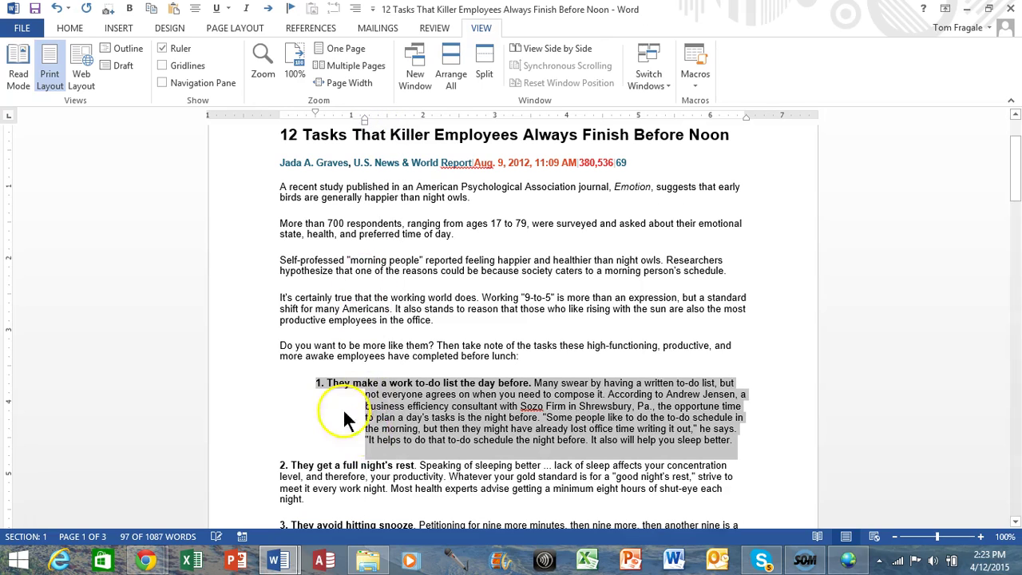
mouse_move(365, 121)
left_mouse_down()
mouse_move(343, 120)
mouse_move(385, 120)
mouse_move(354, 126)
left_mouse_up()
Move paragraph 1's first line back to the margin, keeping about a half-inch hanging indent.
left_click(352, 120)
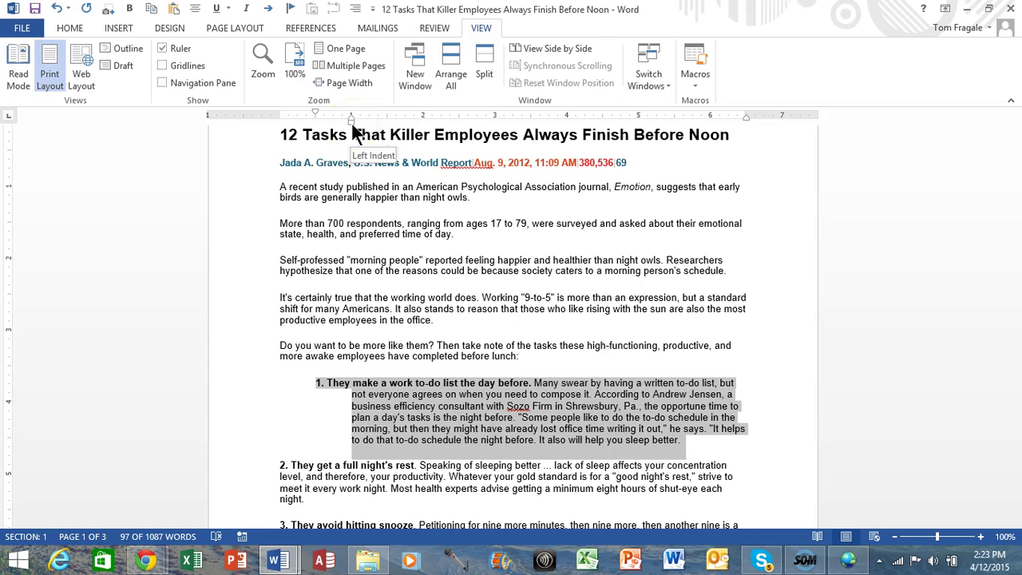
mouse_move(352, 125)
left_mouse_down()
mouse_move(307, 125)
mouse_move(465, 126)
mouse_move(316, 127)
left_mouse_up()
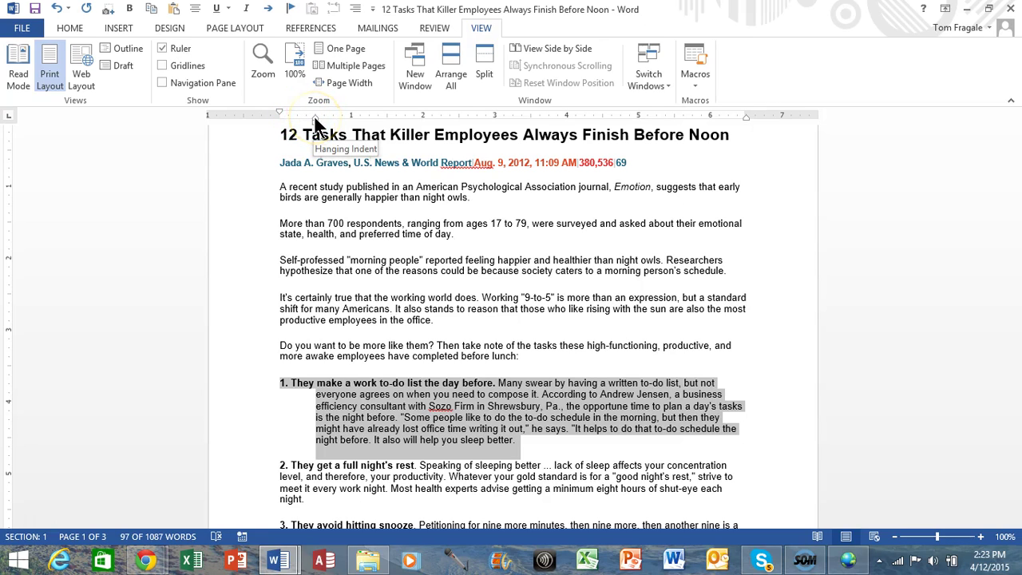
mouse_move(315, 118)
left_mouse_down()
mouse_move(403, 120)
mouse_move(297, 122)
mouse_move(315, 122)
left_mouse_up()
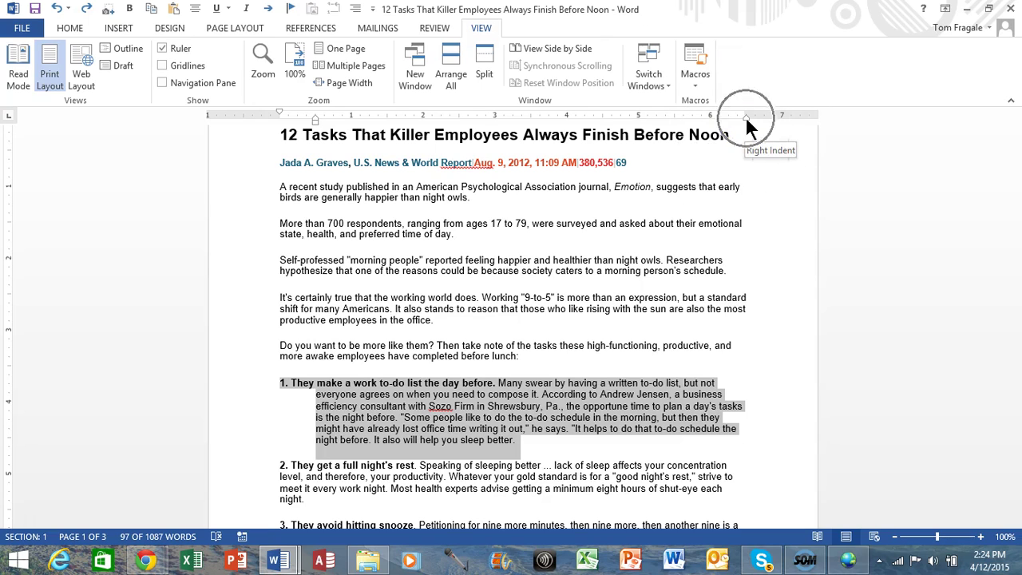
Drag the Right Indent marker slightly left so paragraph 1 ends short of the right margin.
mouse_move(745, 116)
left_mouse_down()
mouse_move(642, 126)
mouse_move(730, 130)
left_mouse_up()
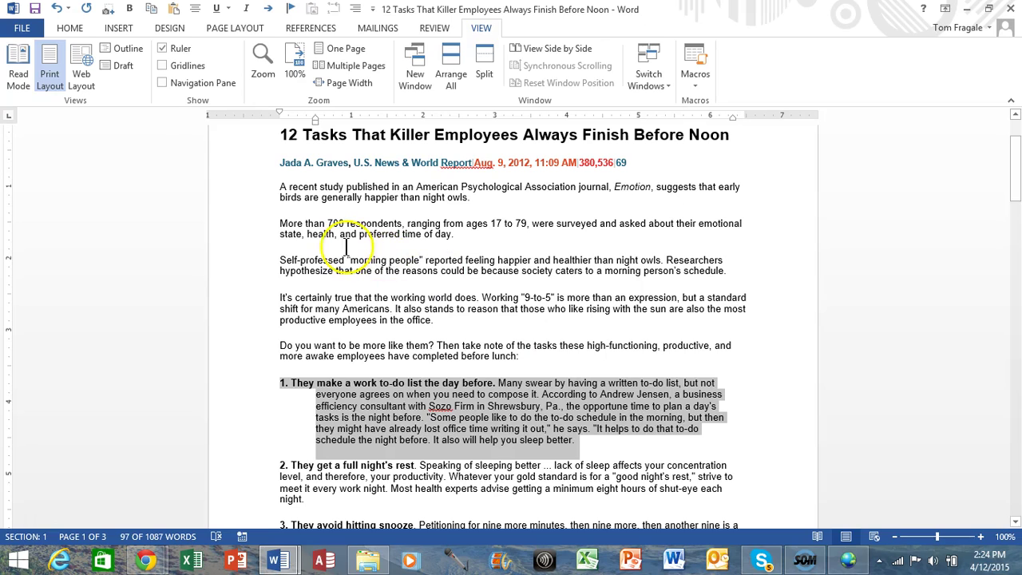
Open the Paragraph dialog for item 1 through Line Spacing Options on the Home tab.
left_click(69, 28)
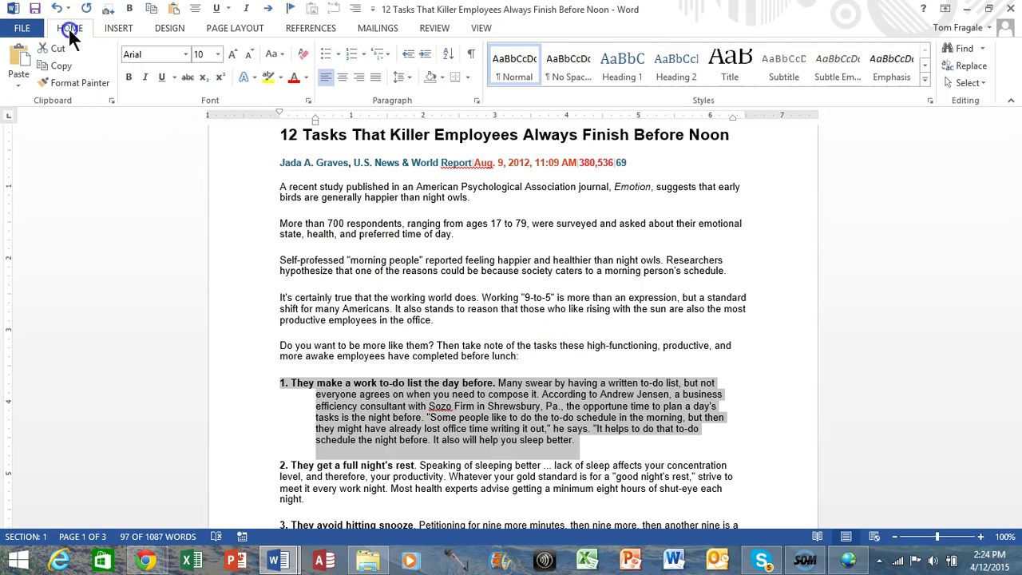
left_click(407, 77)
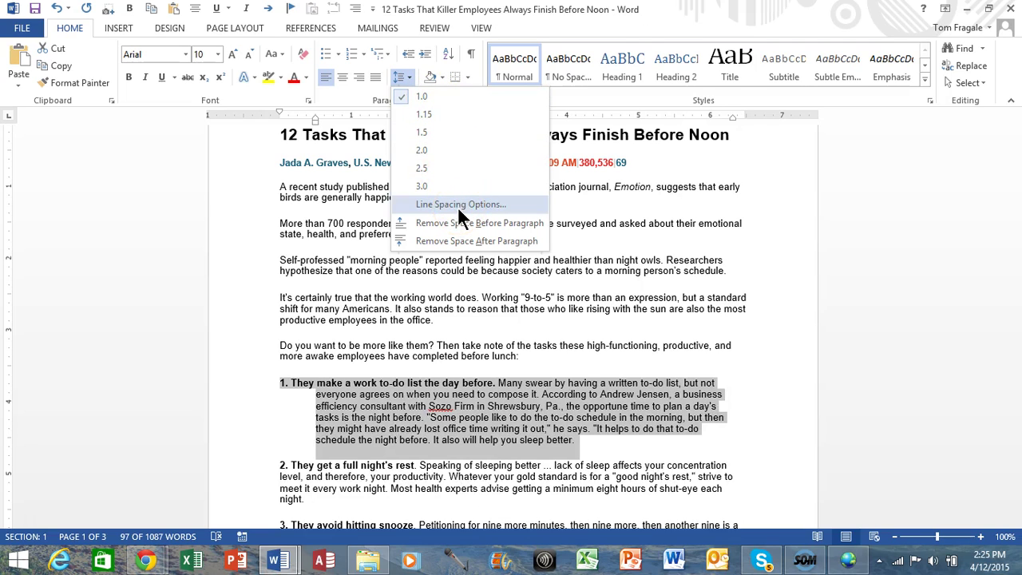
left_click(460, 205)
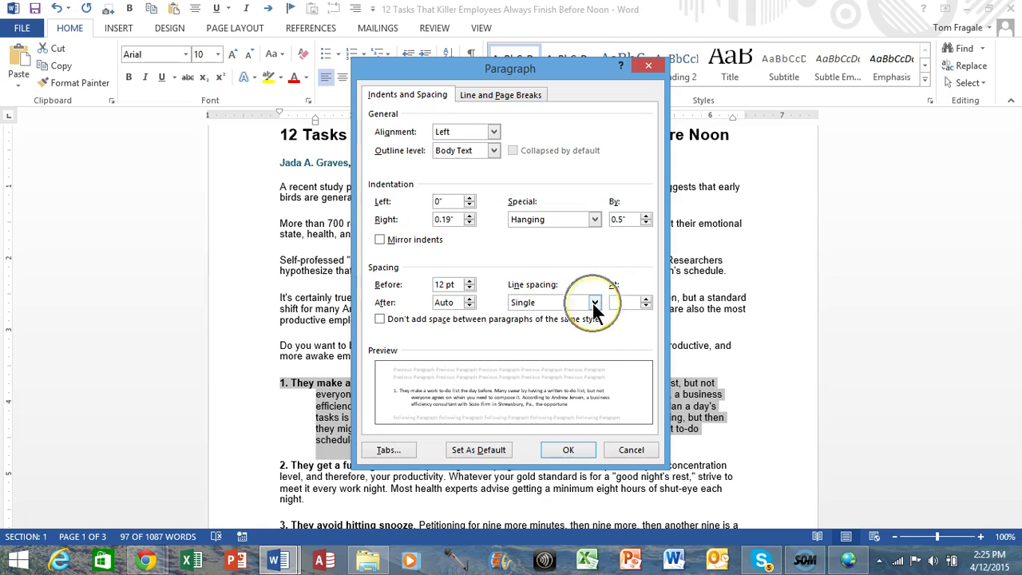
Set paragraph 1's line spacing to Single.
left_click(421, 186)
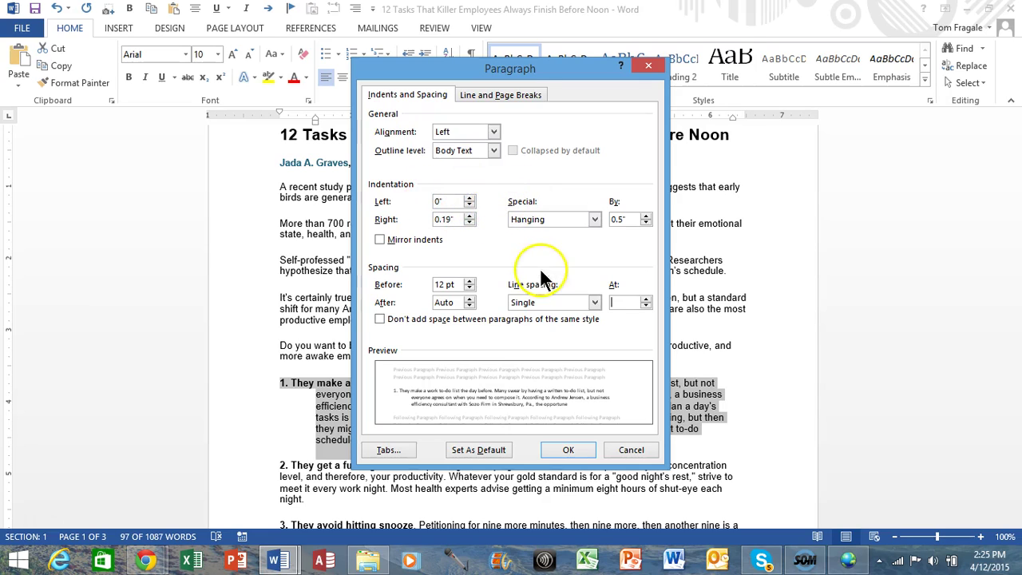
left_click(595, 303)
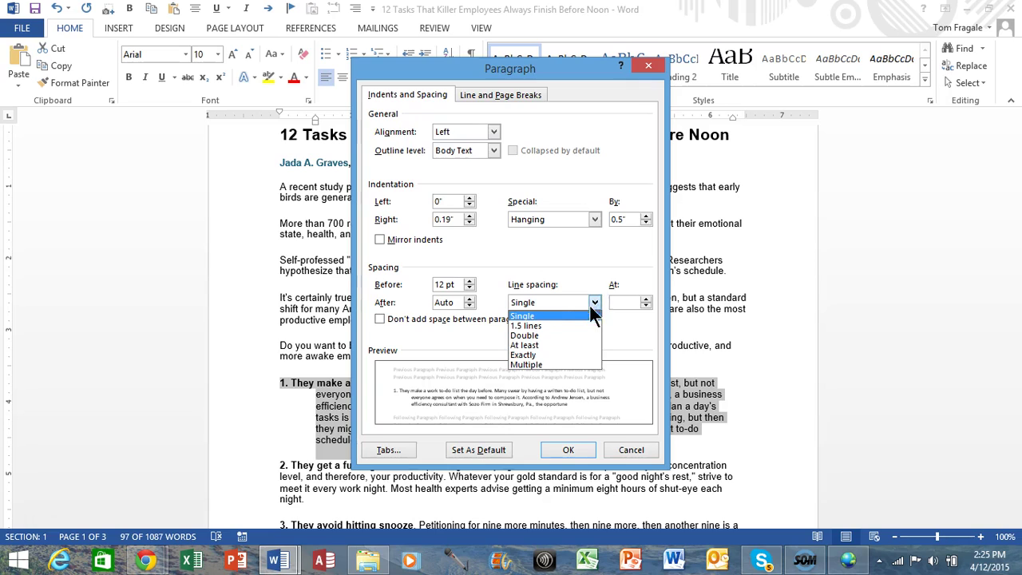
left_click(583, 316)
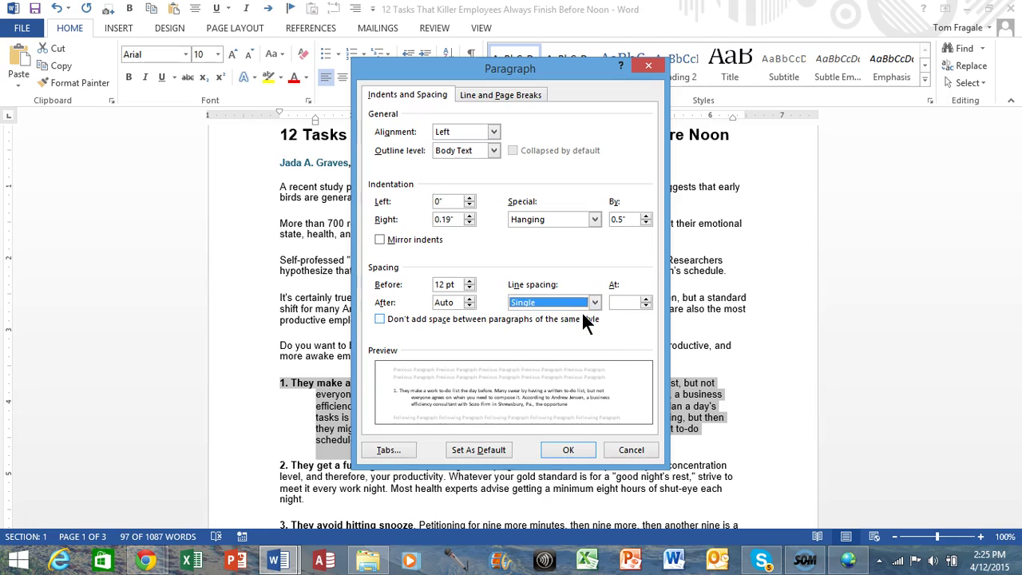
left_click(484, 352)
Set spacing Before and After to 0 pt and apply the changes with OK.
left_click(469, 289)
left_click(470, 289)
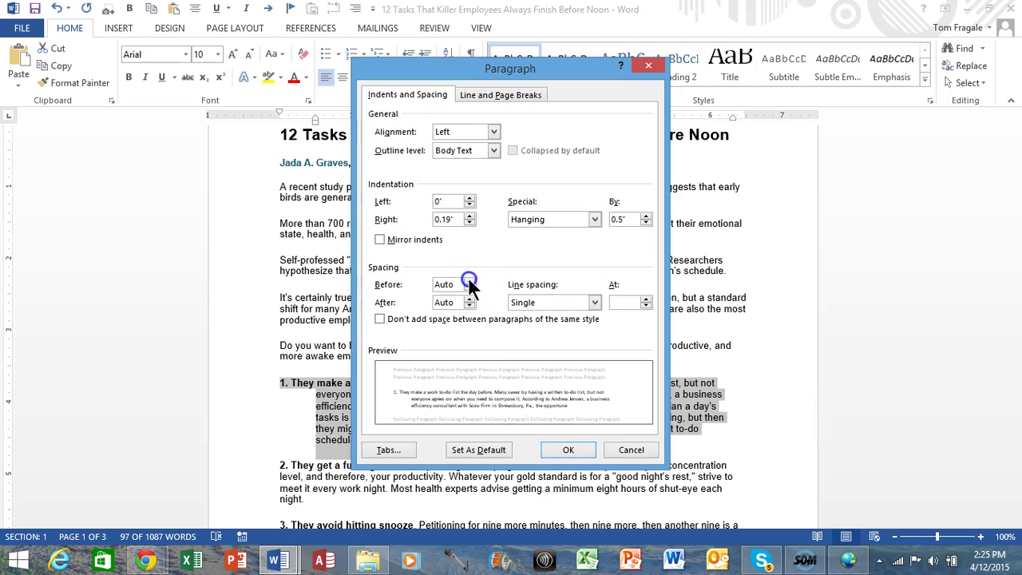
left_click(470, 281)
left_click(470, 306)
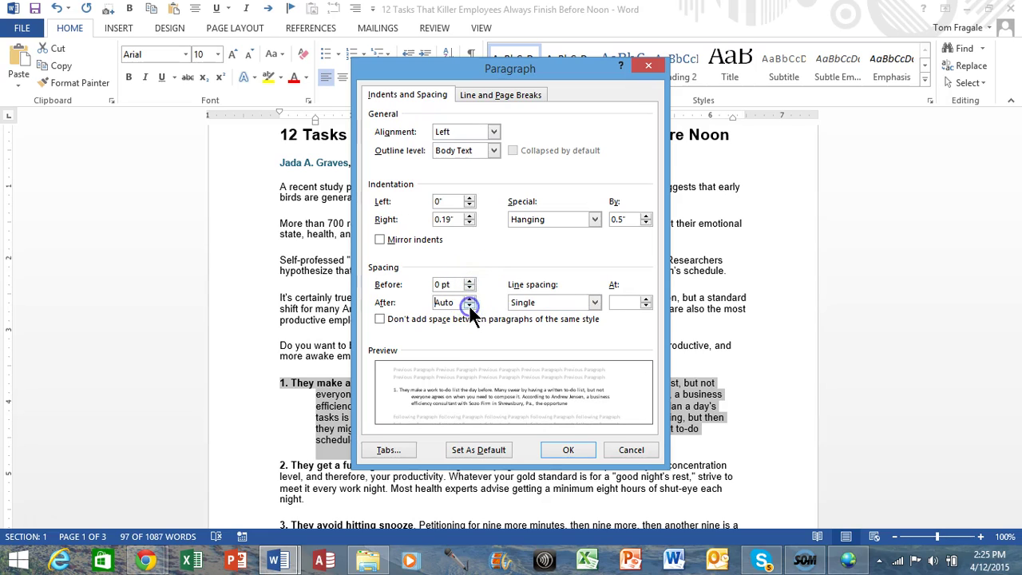
left_click(469, 298)
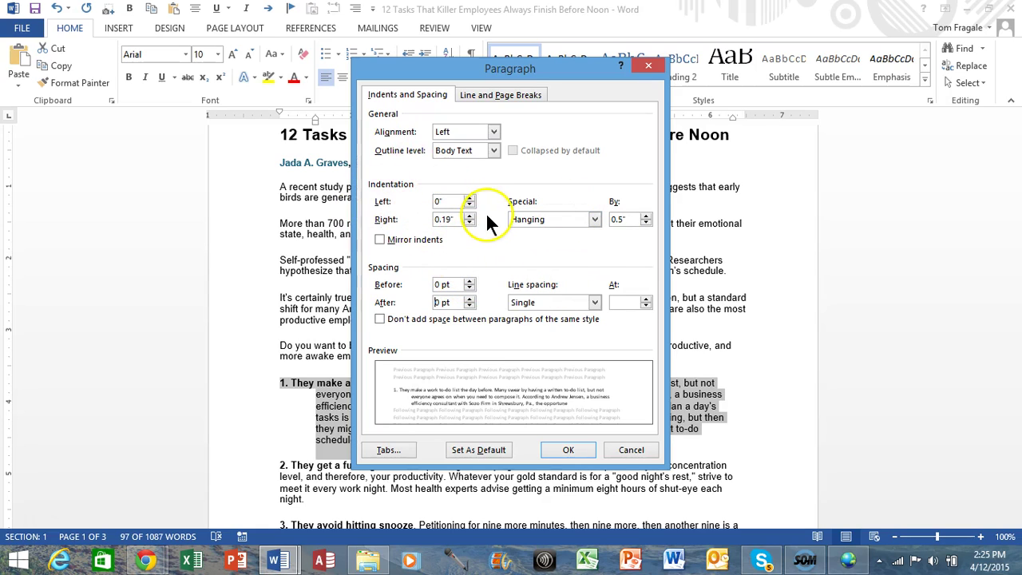
left_click(568, 450)
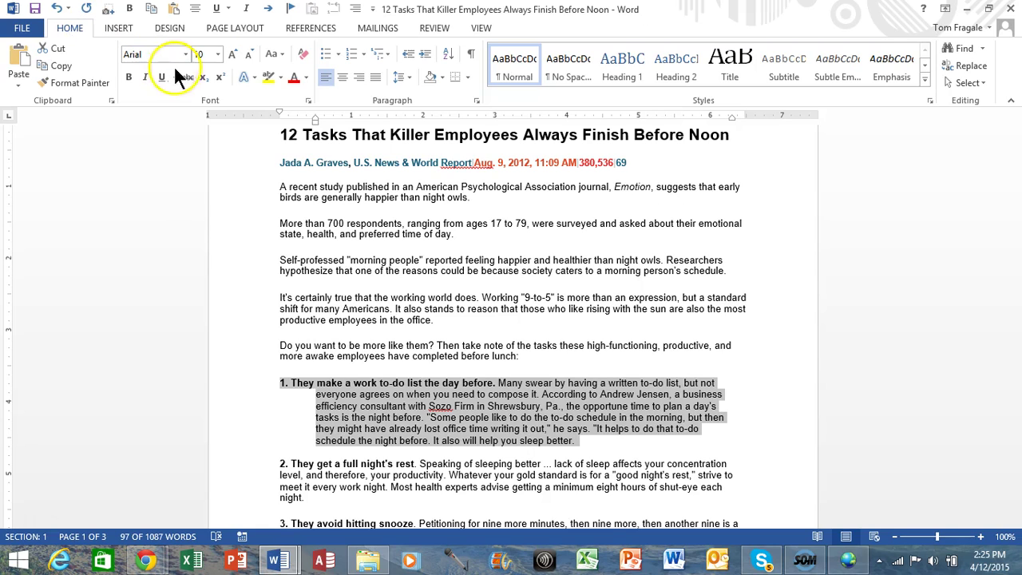
left_click(408, 77)
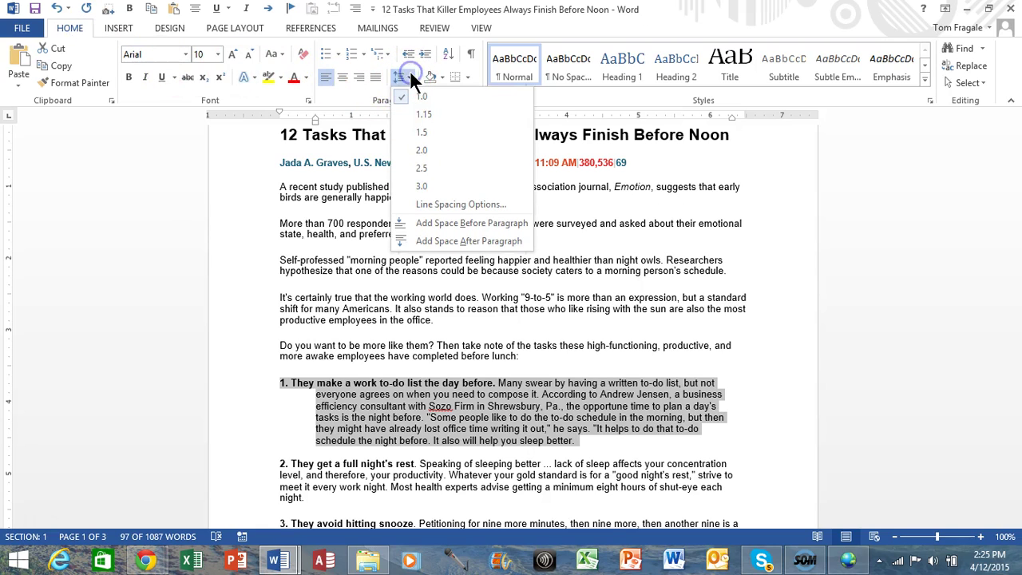
left_click(437, 206)
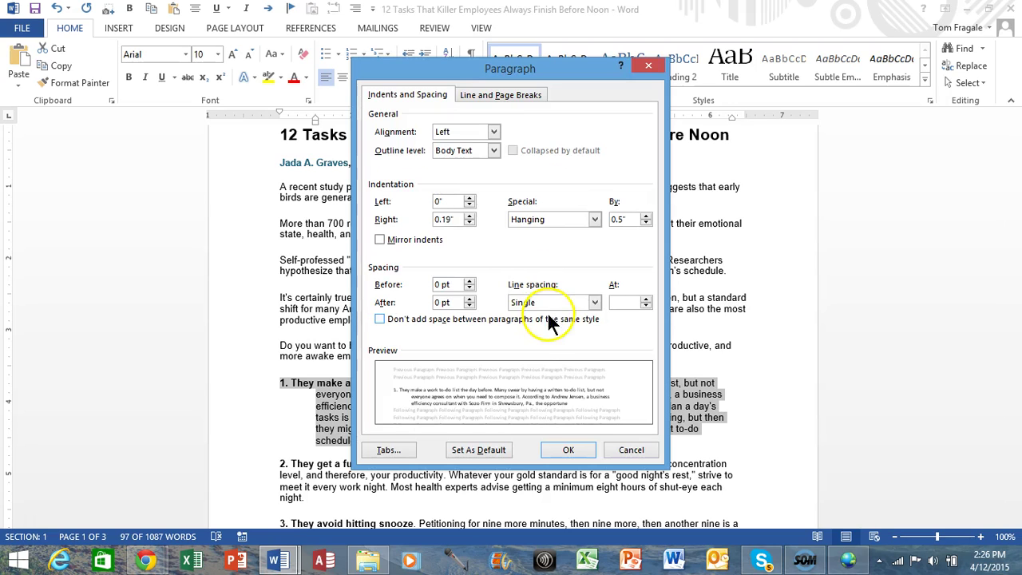
left_click(630, 451)
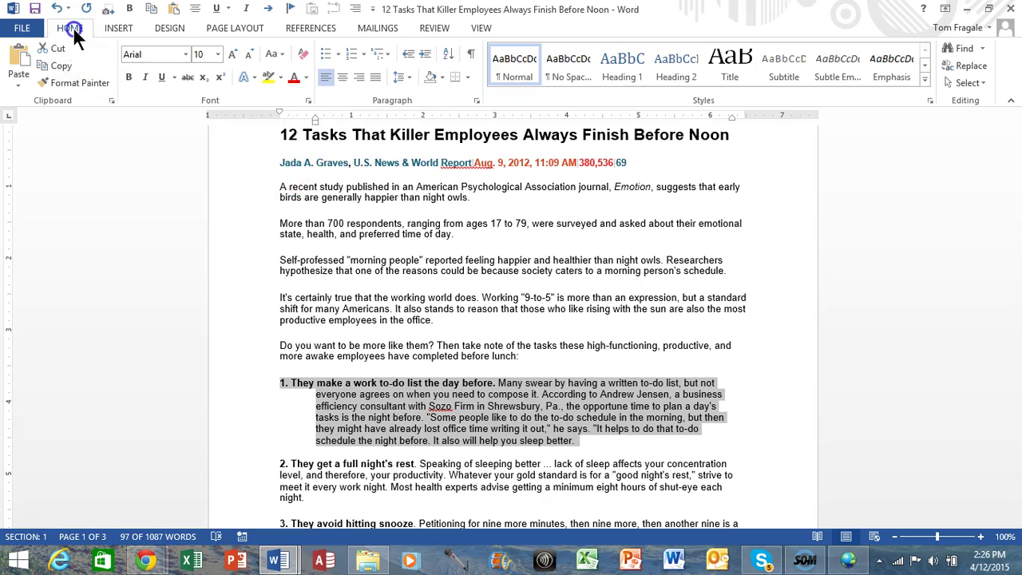
left_click(476, 101)
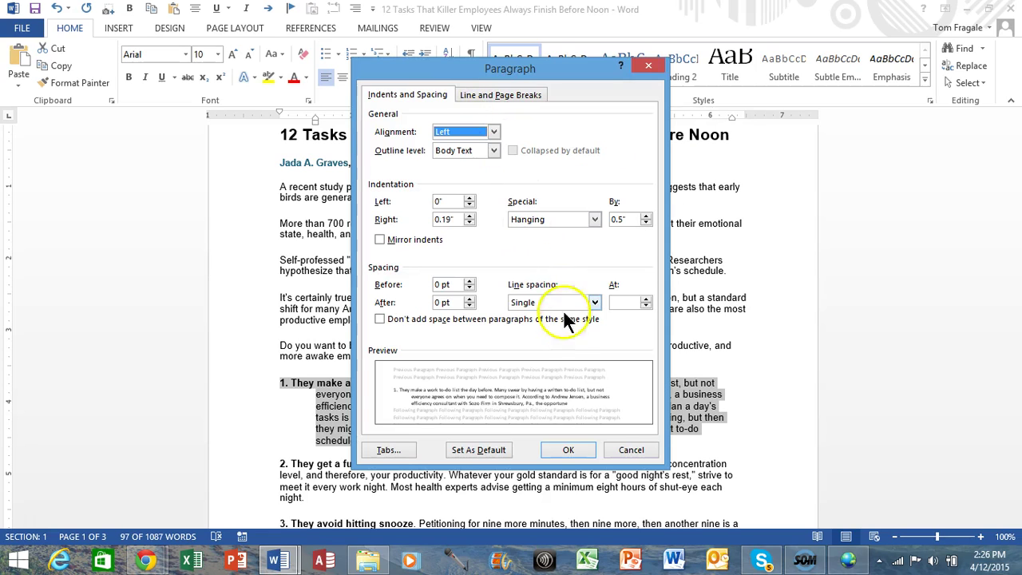
left_click(629, 450)
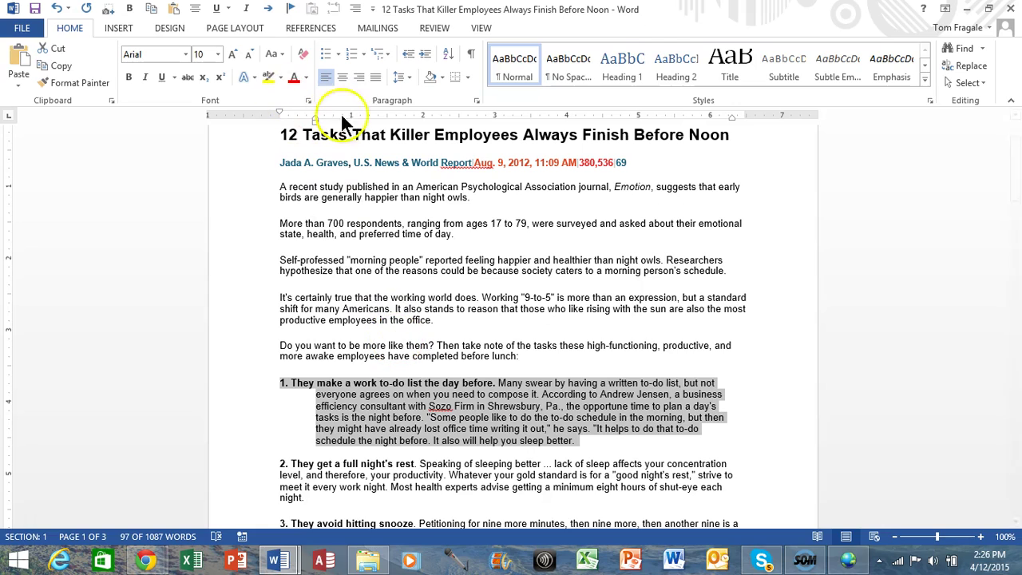
left_click(424, 54)
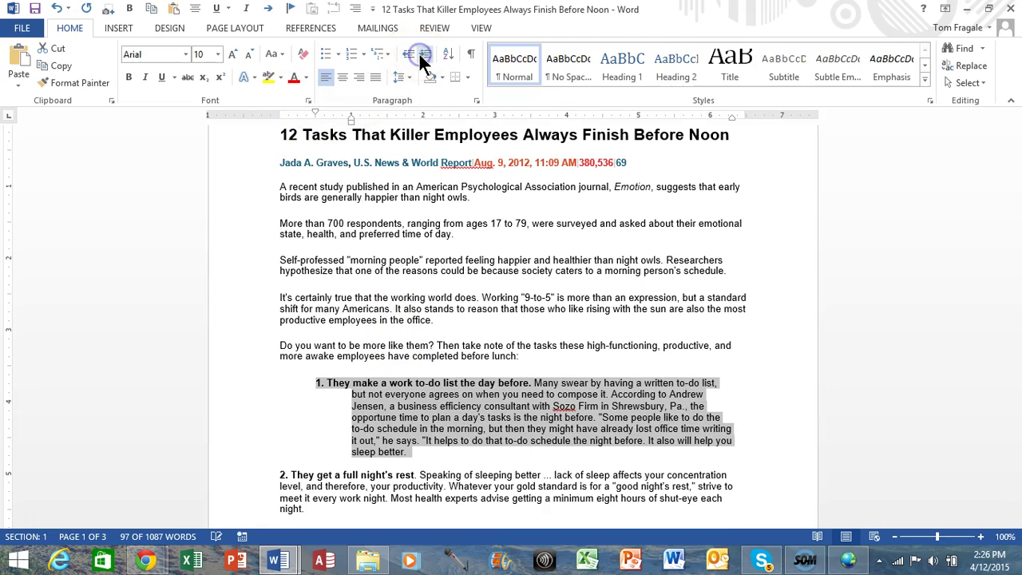
left_click(423, 56)
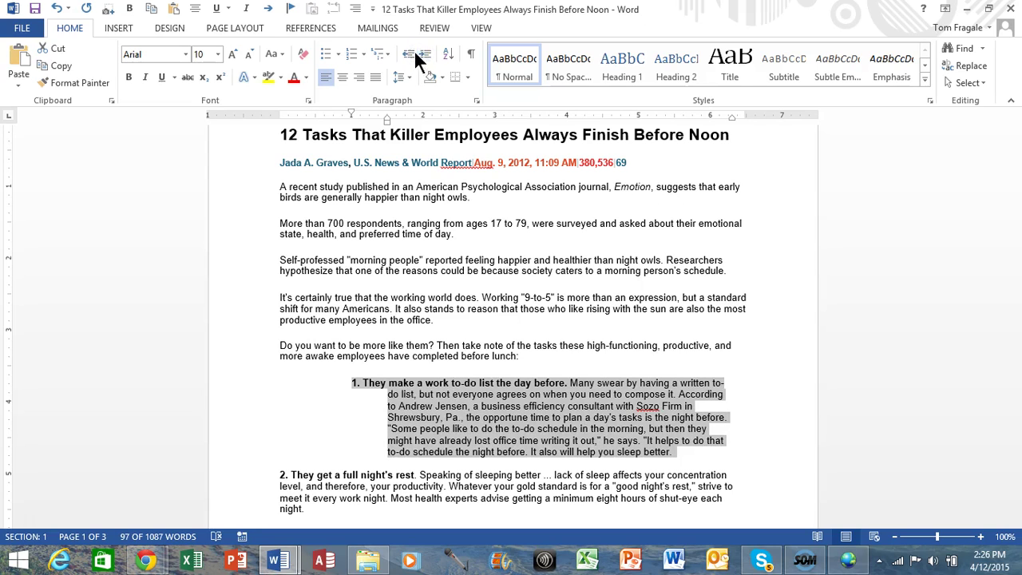
left_click(407, 56)
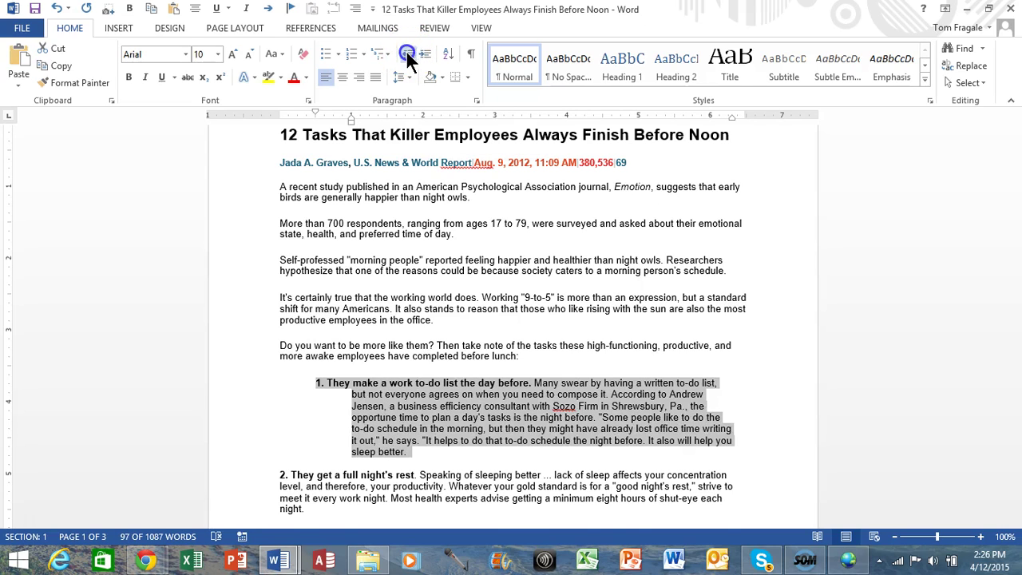
left_click(408, 56)
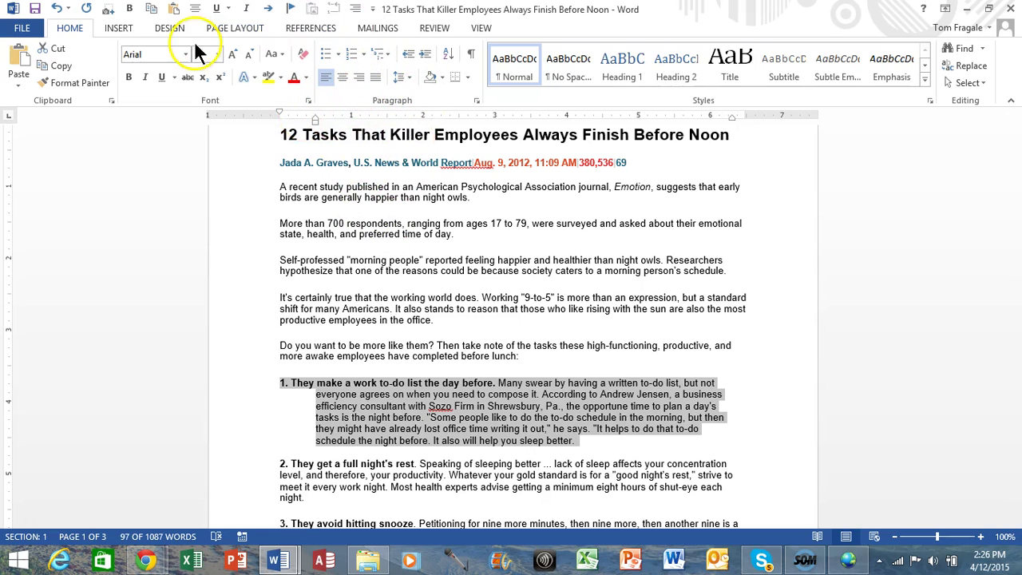
left_click(476, 100)
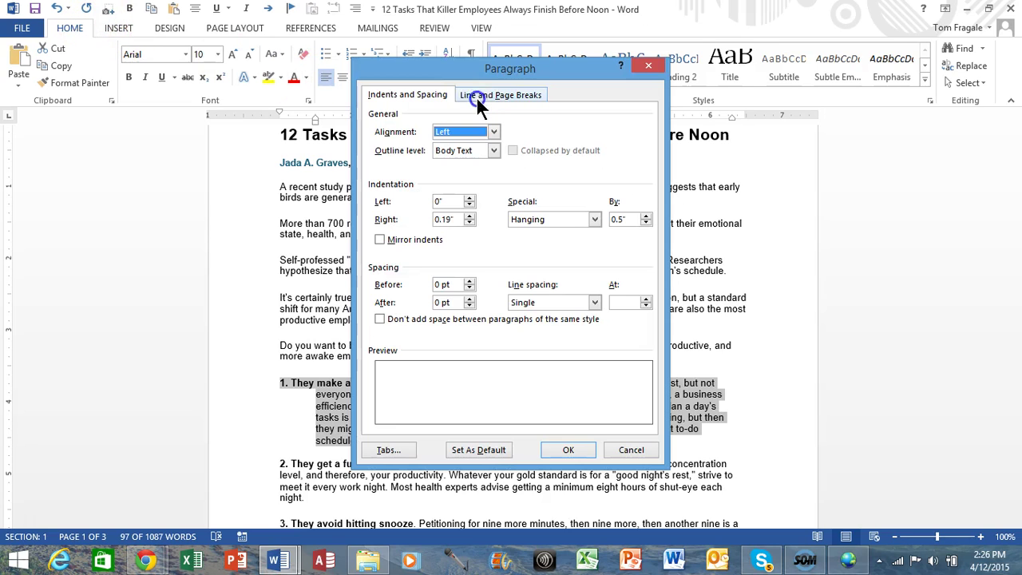
left_click(647, 65)
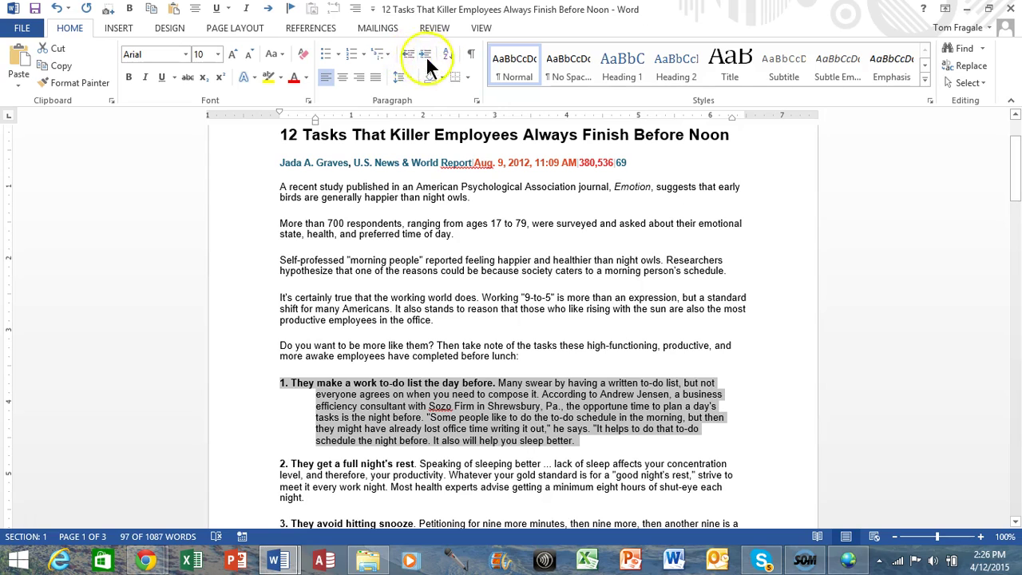